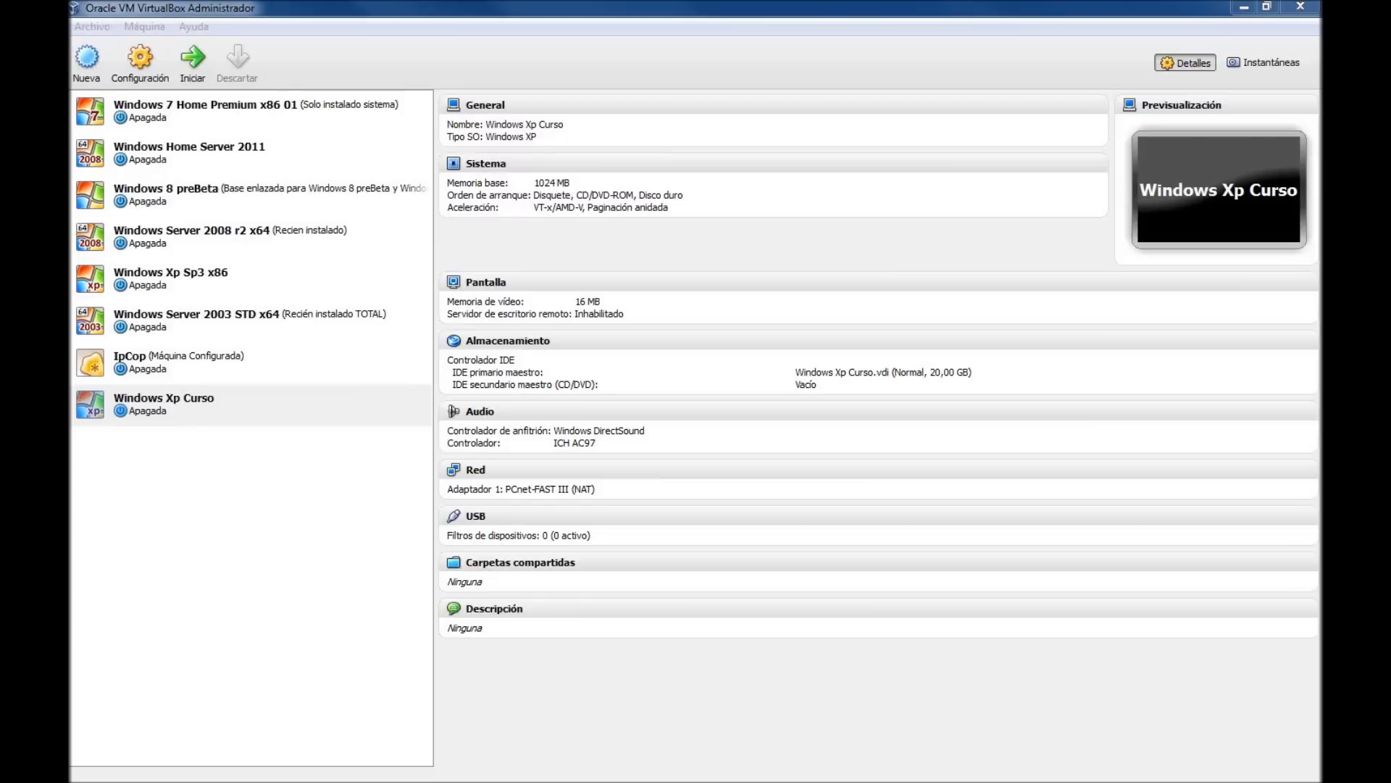
Open the settings of the Windows Xp Curso virtual machine at its basic general options.
click(187, 412)
right_click(187, 412)
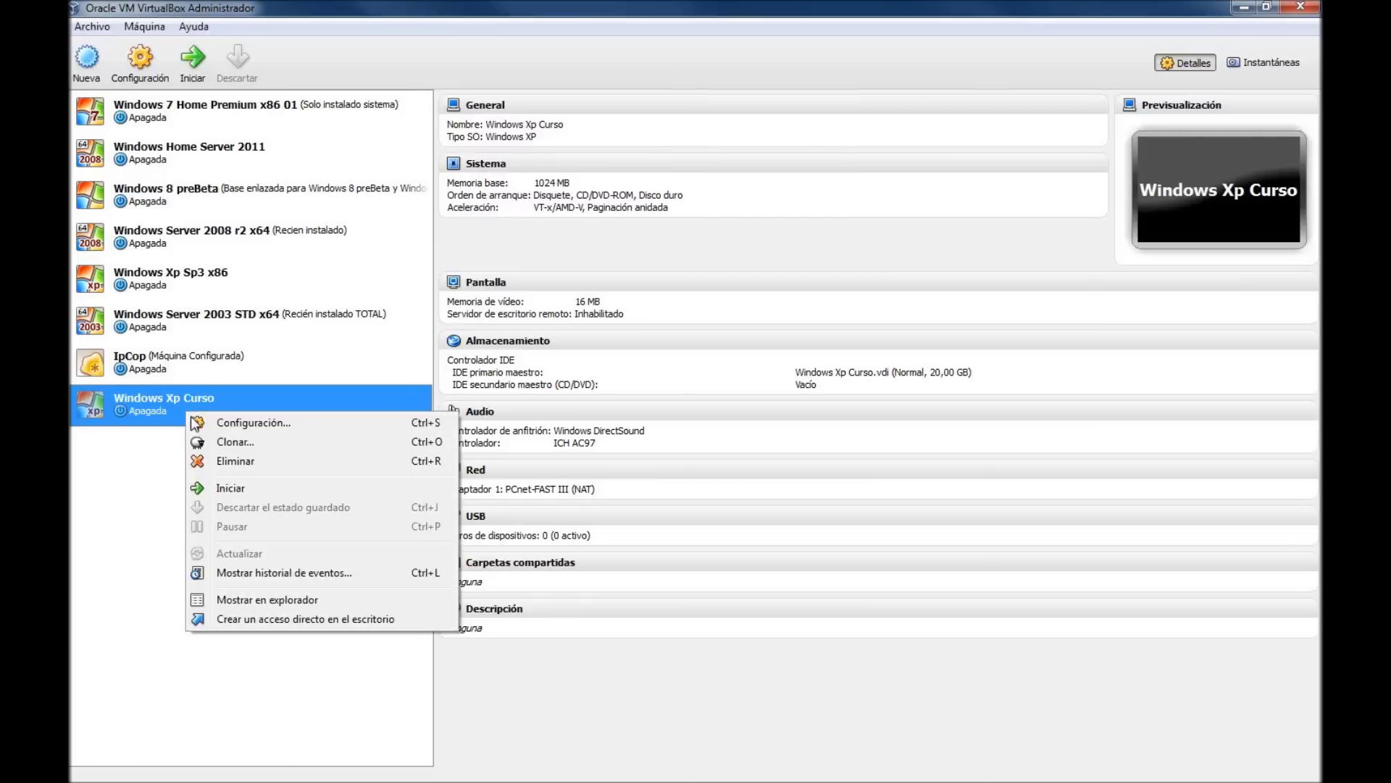
click(237, 424)
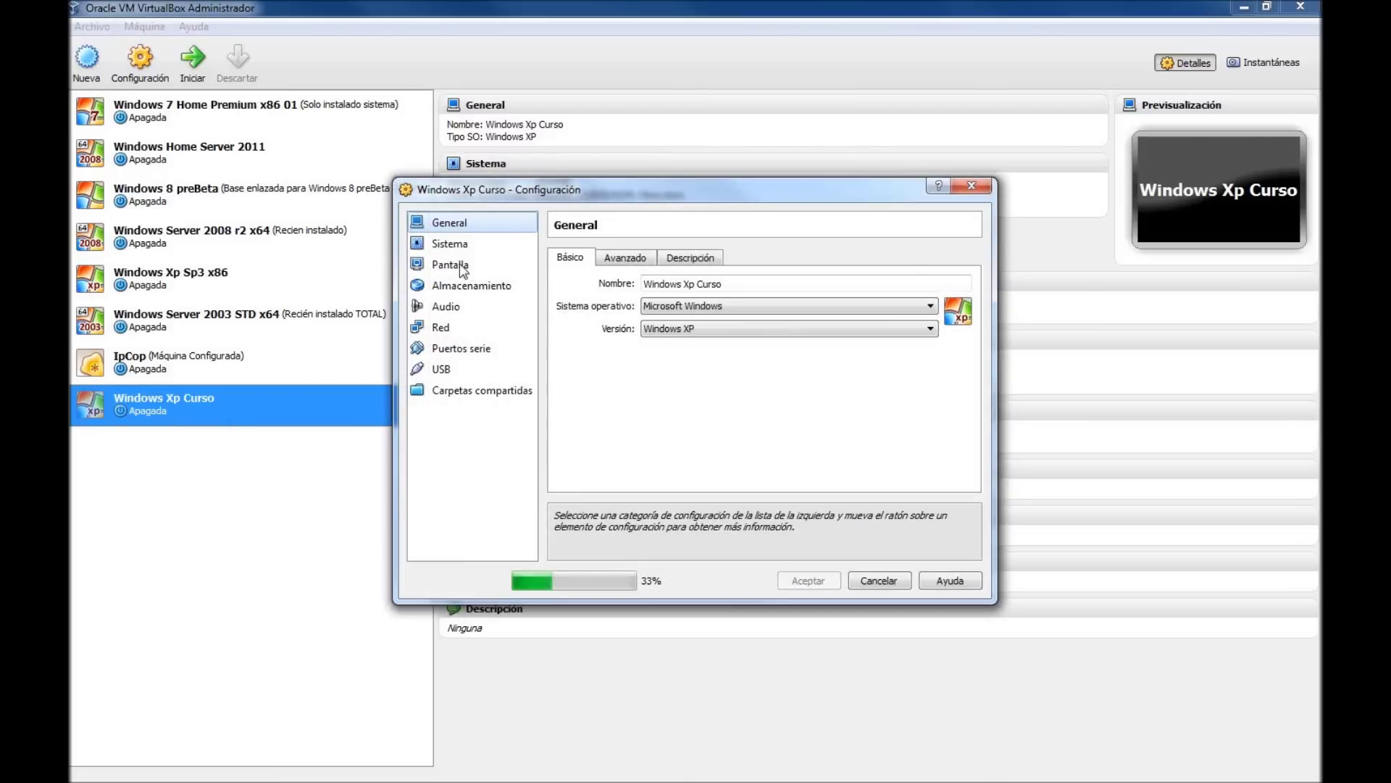
click(626, 259)
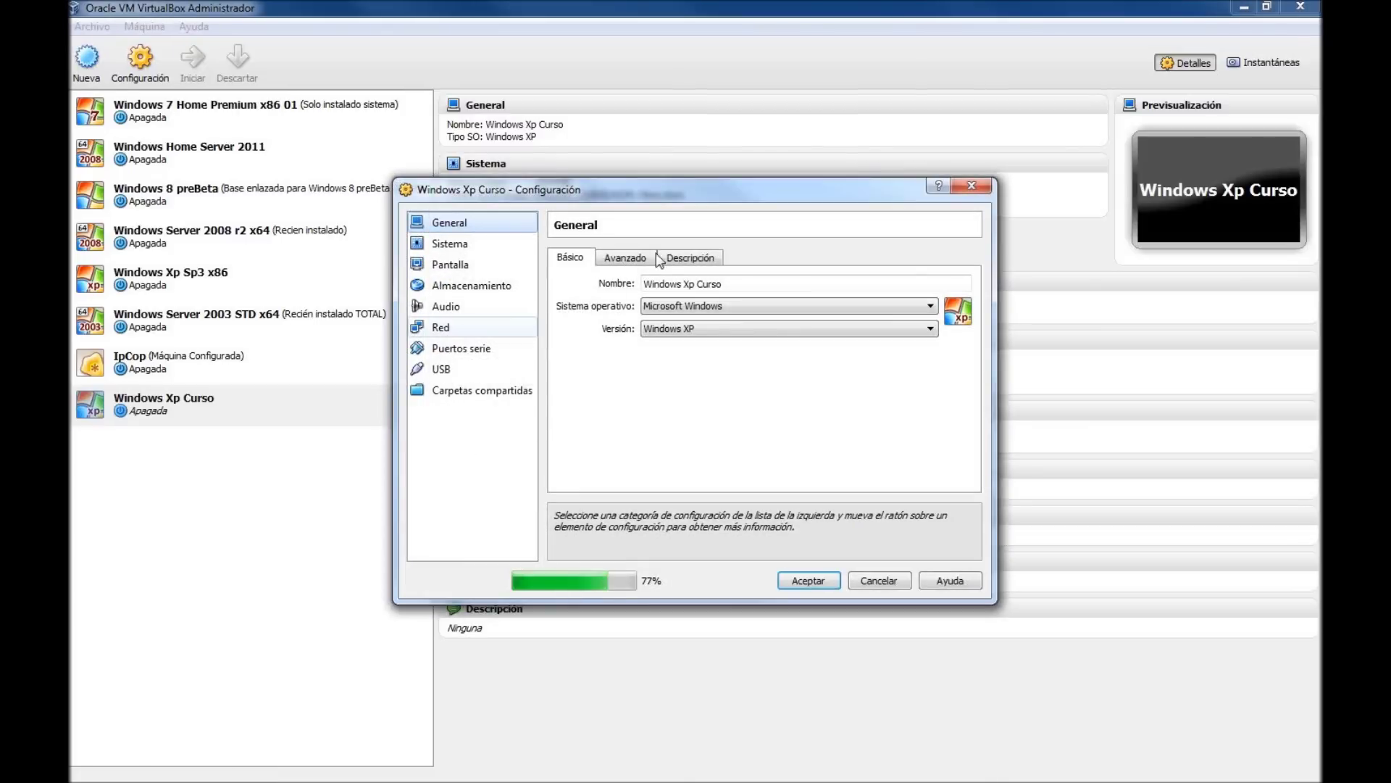
click(570, 258)
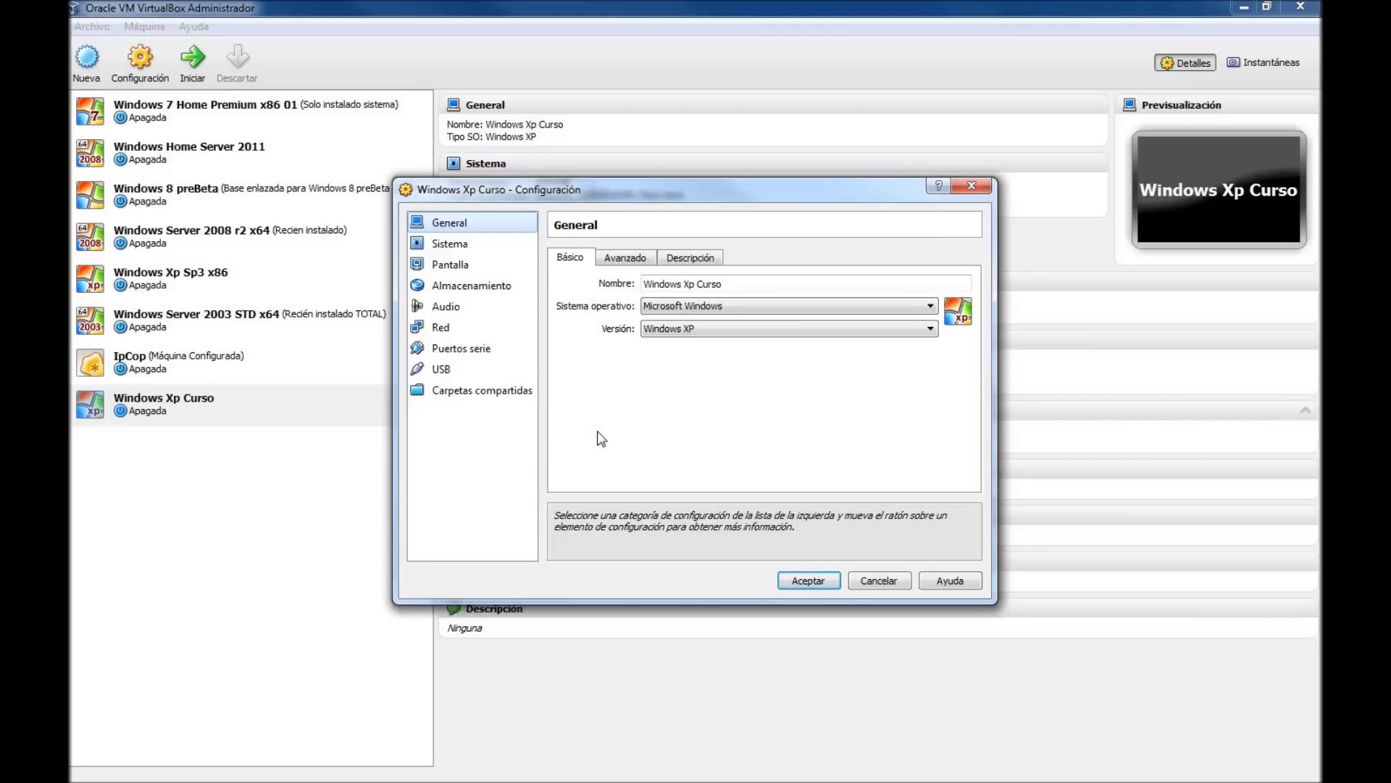
Look through the machine's system, display, storage and network settings and return to the general ones.
click(449, 244)
click(449, 265)
click(446, 285)
click(441, 327)
click(438, 223)
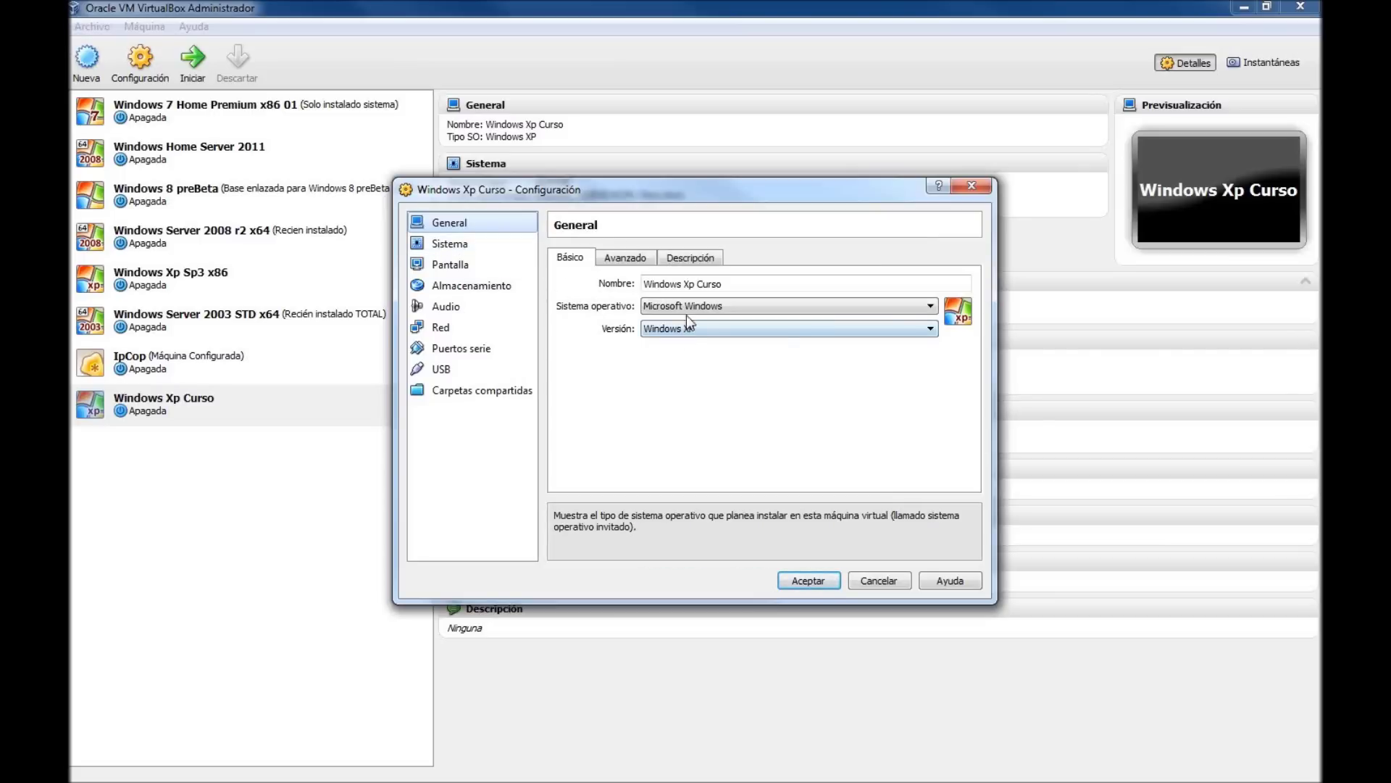
Review the machine's name and the available choices for its operating system and version.
click(754, 283)
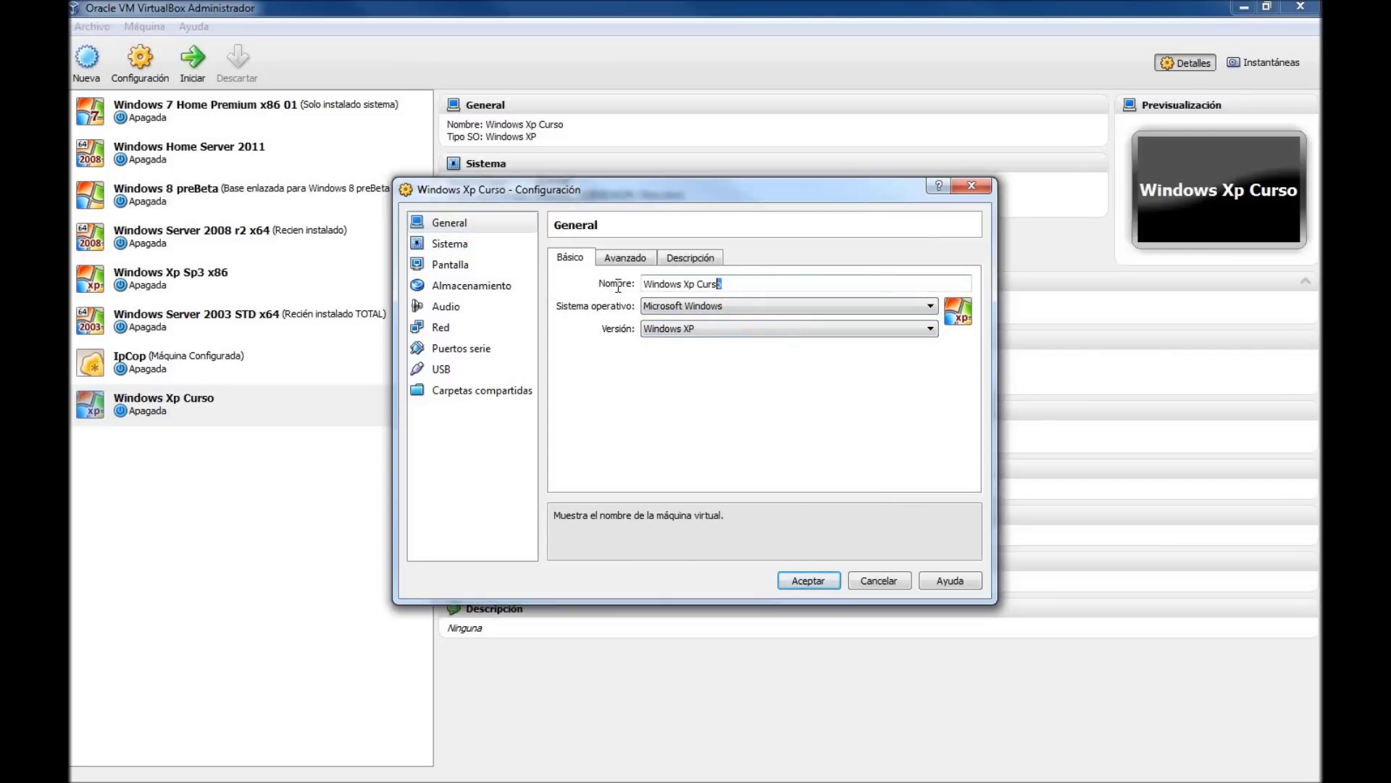
drag(618, 287, 616, 287)
click(750, 303)
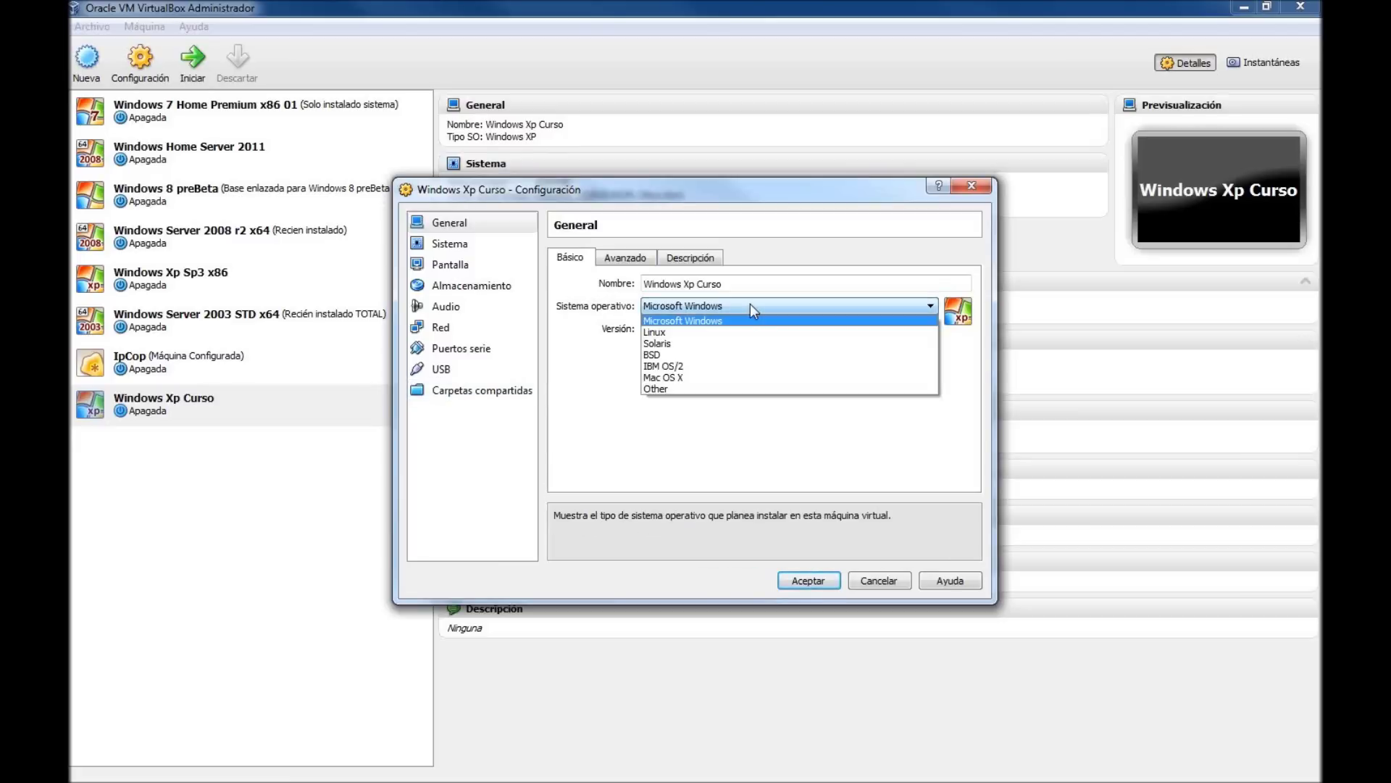
click(750, 303)
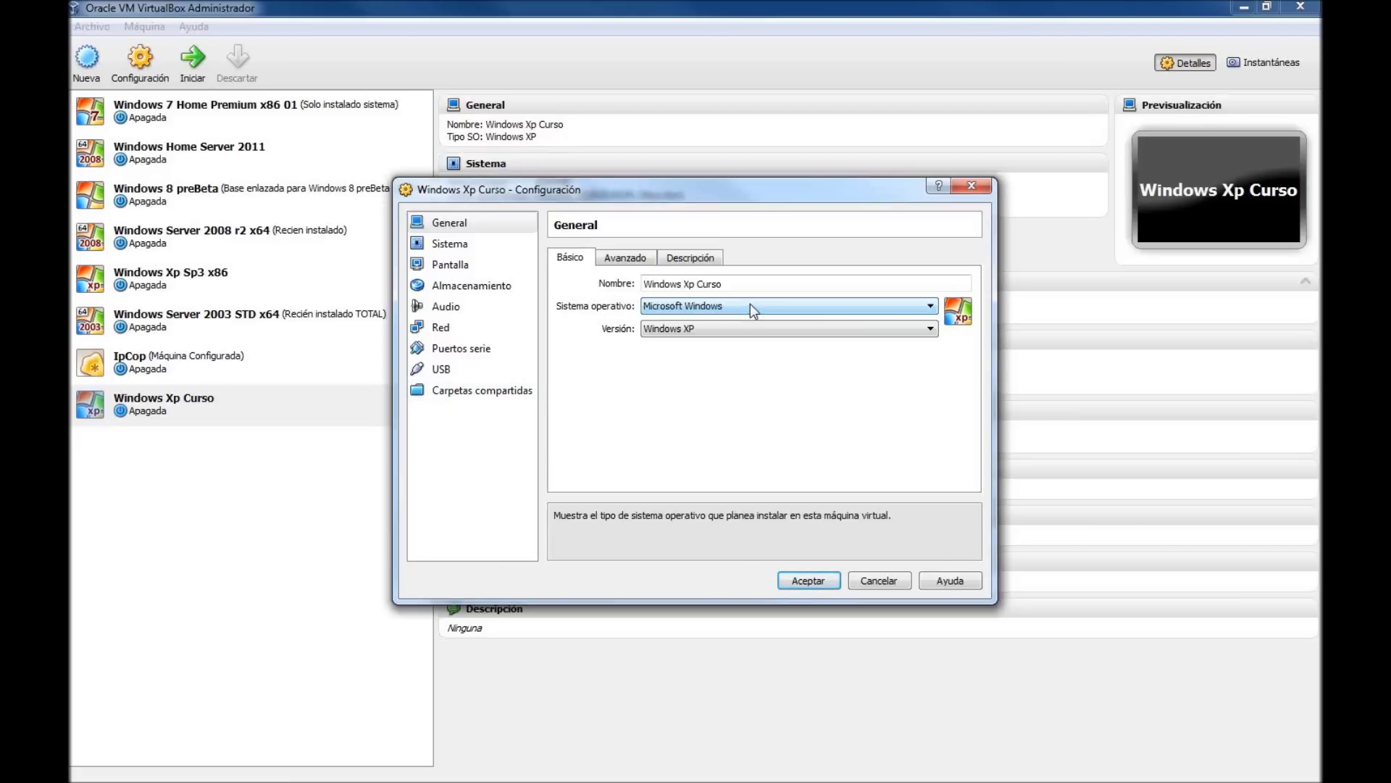
click(699, 330)
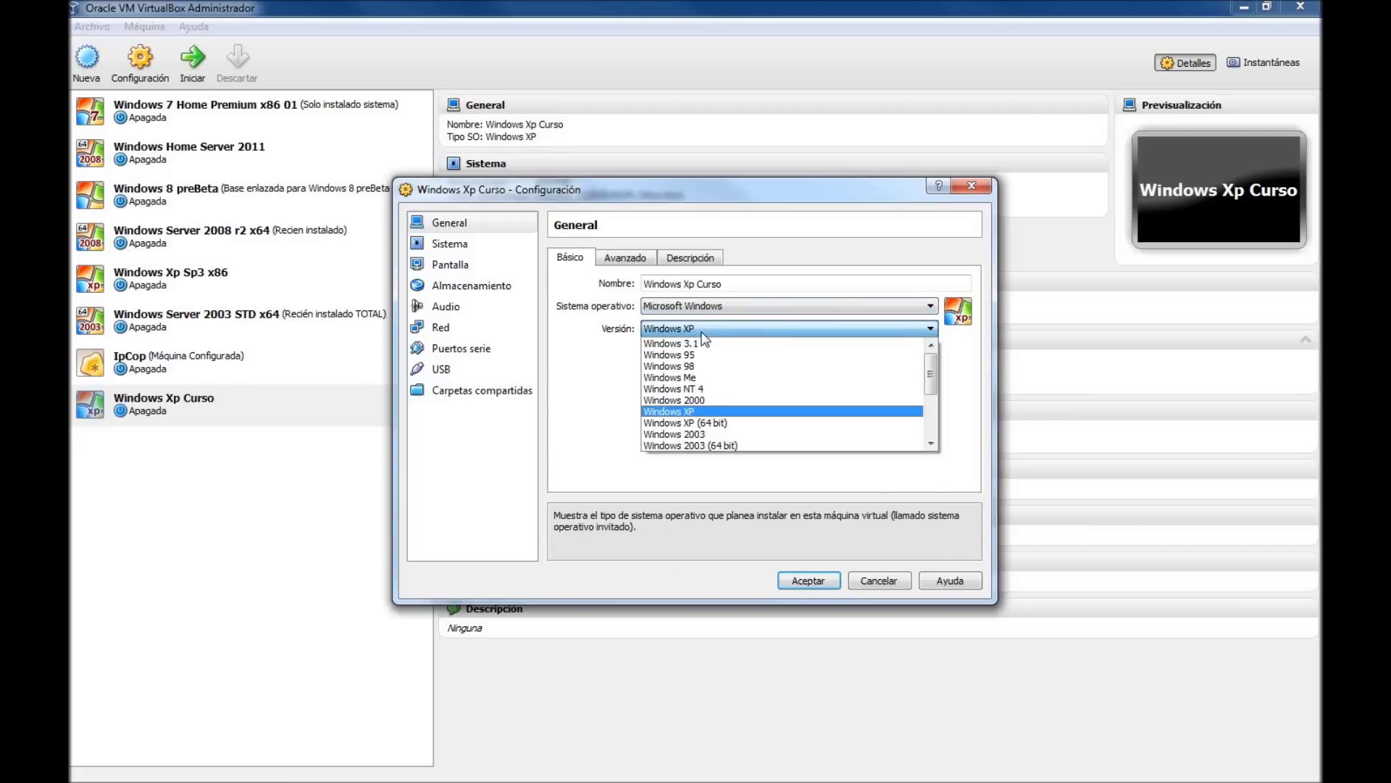
click(701, 334)
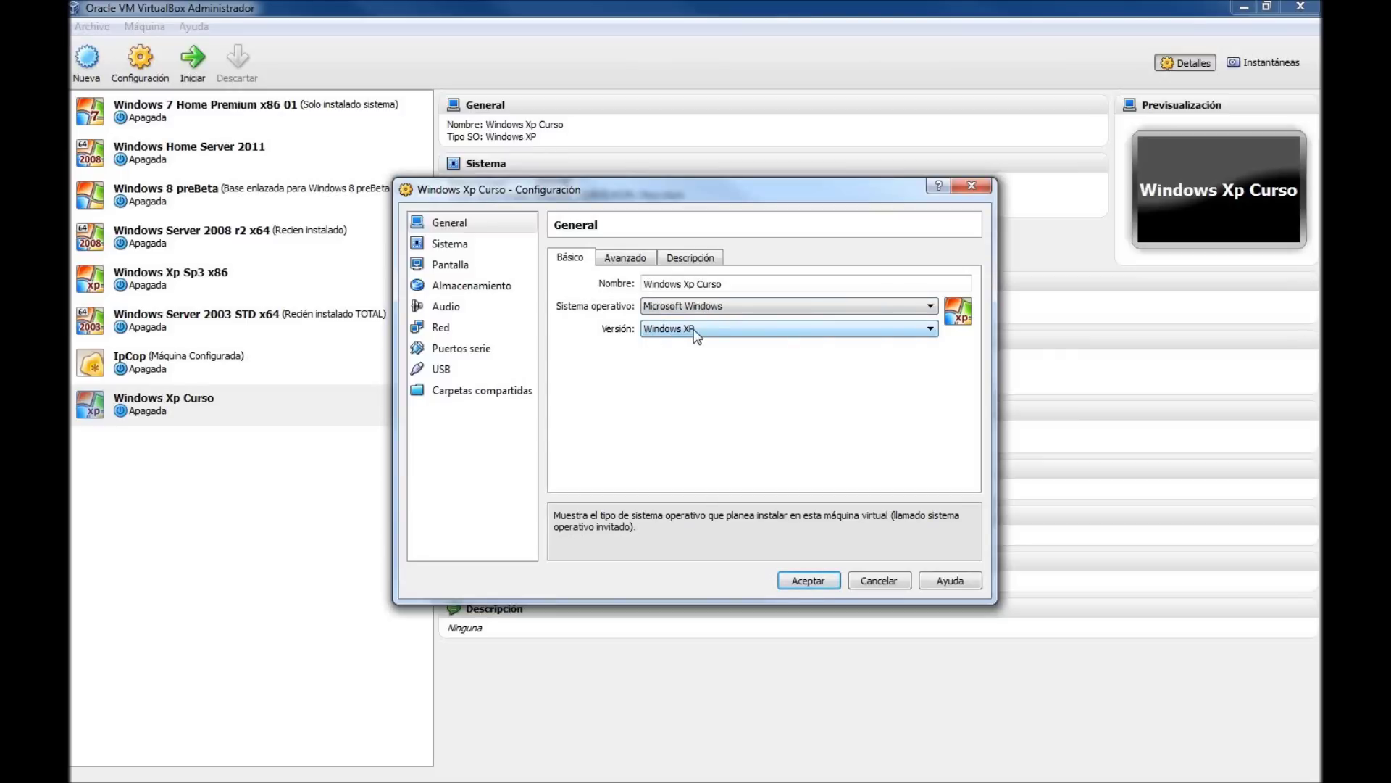
Examine the advanced general options for snapshot folder, shared clipboard, removable media and mini toolbar, plus the machine's description.
click(625, 258)
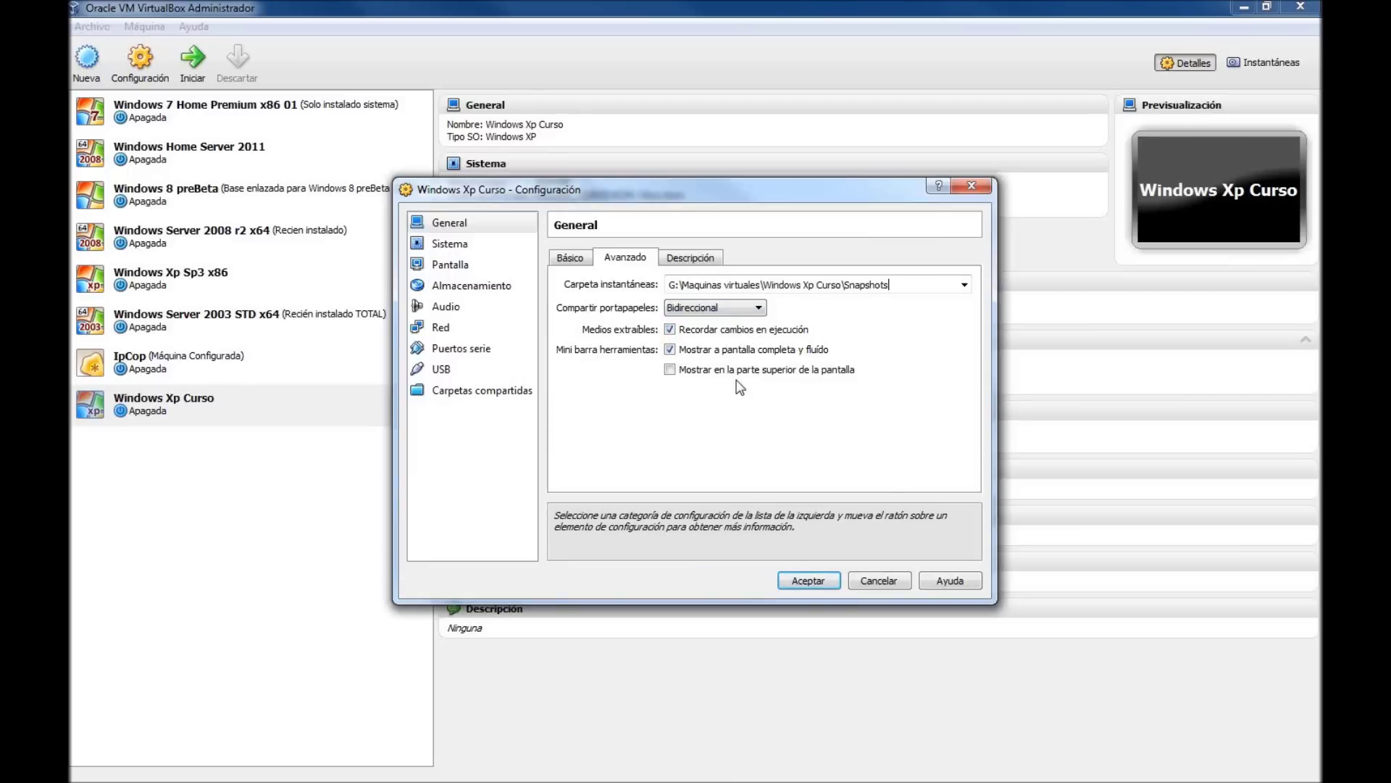
click(964, 286)
click(964, 286)
mouse_move(907, 287)
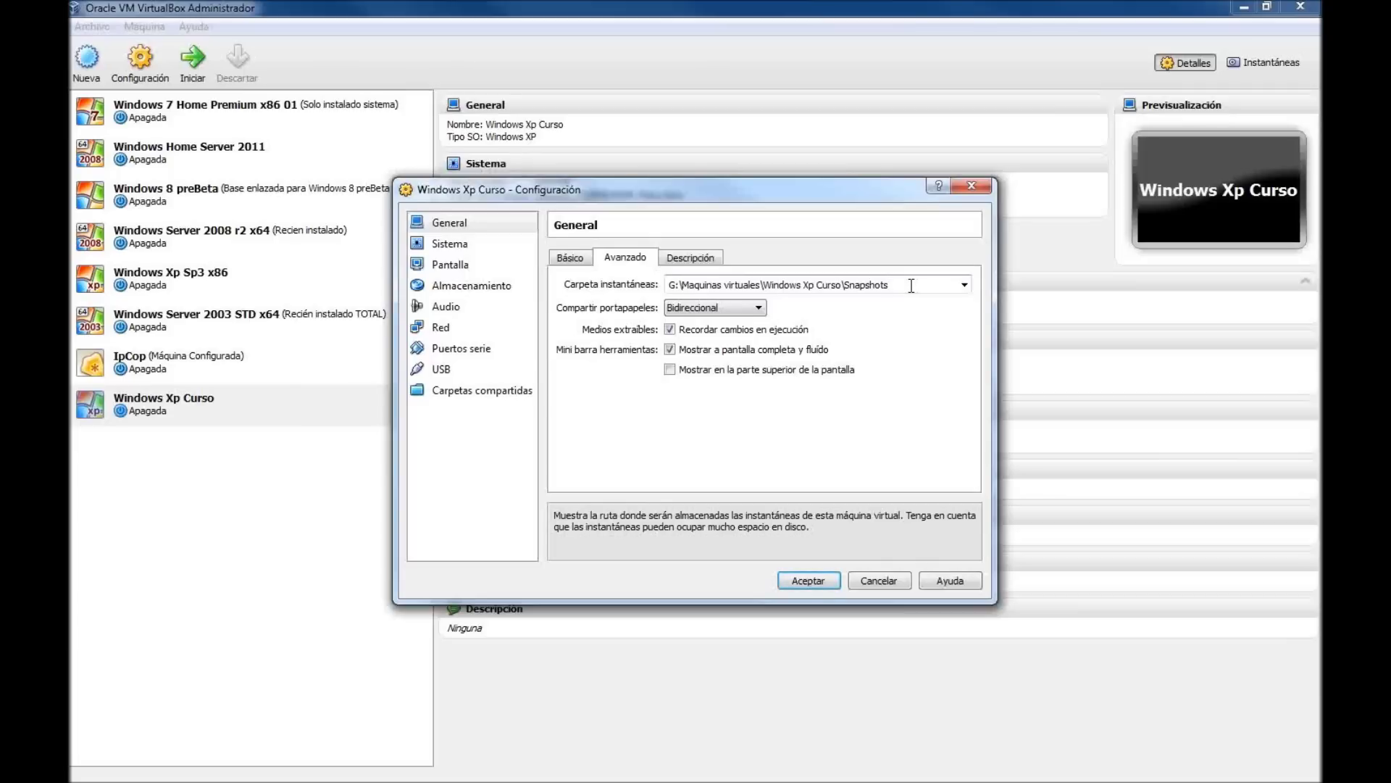
click(756, 311)
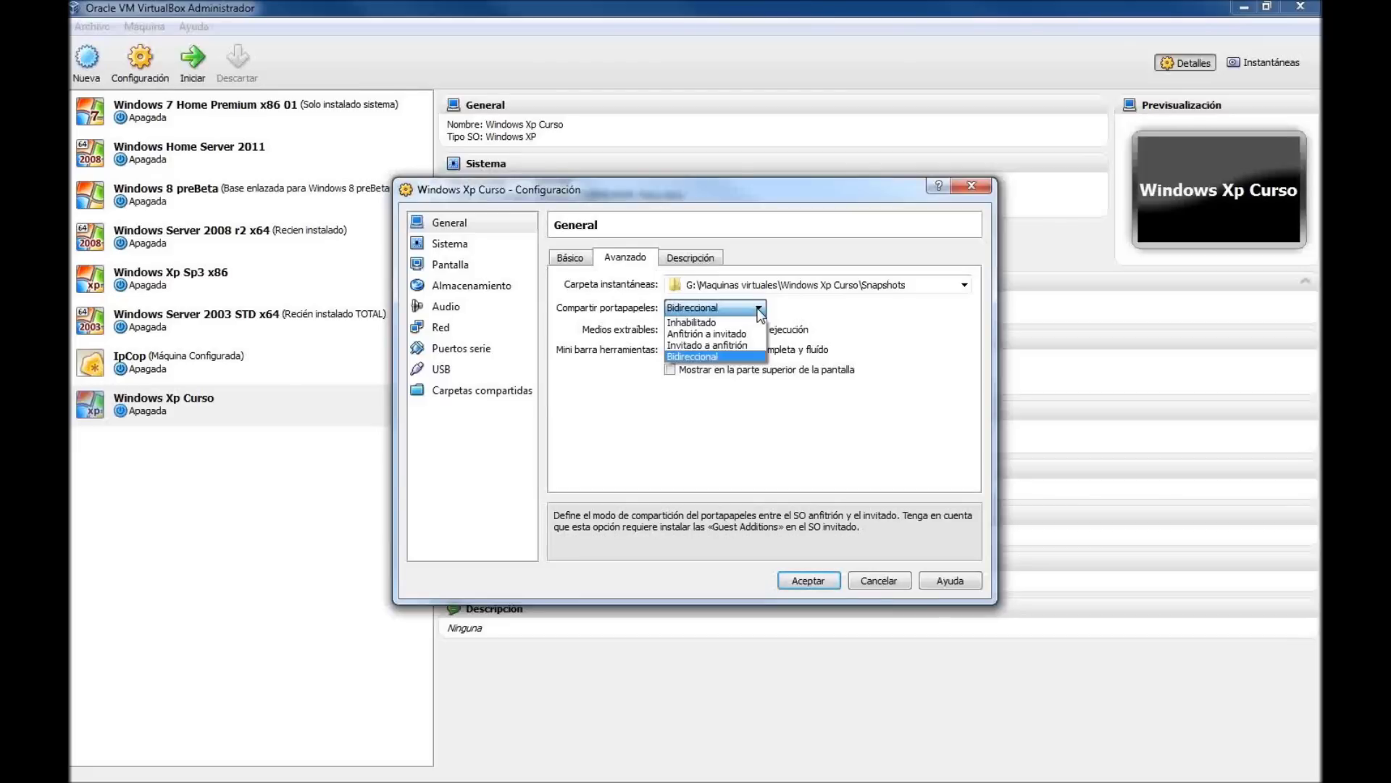
click(703, 355)
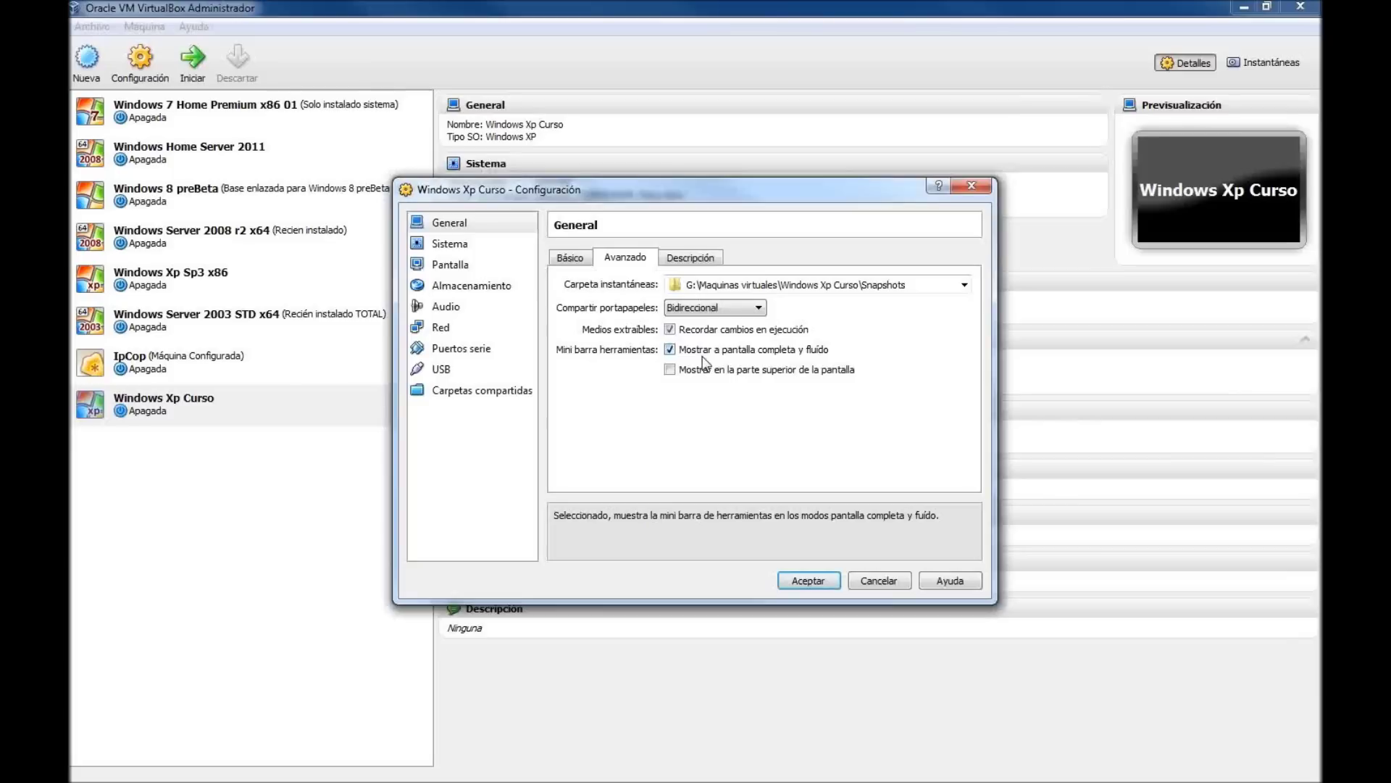
mouse_move(688, 330)
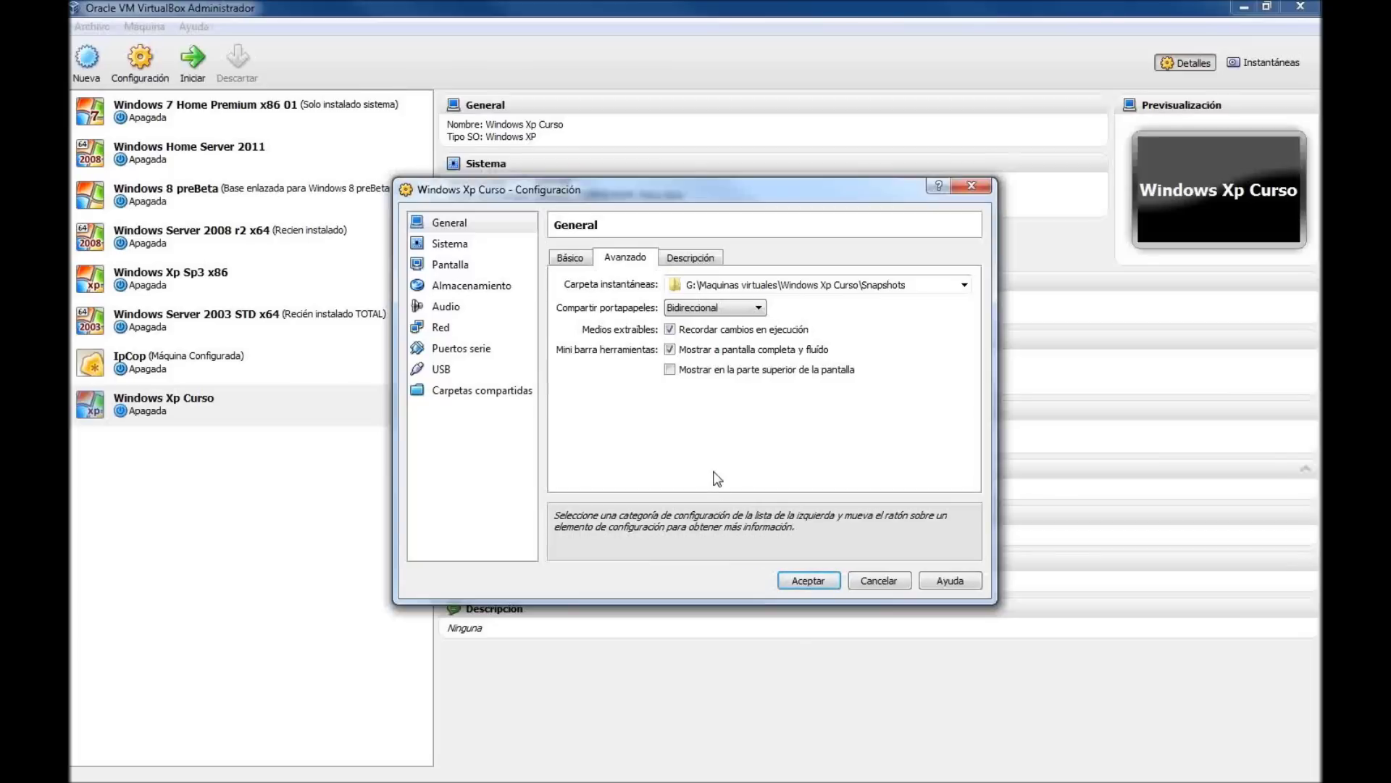
click(699, 259)
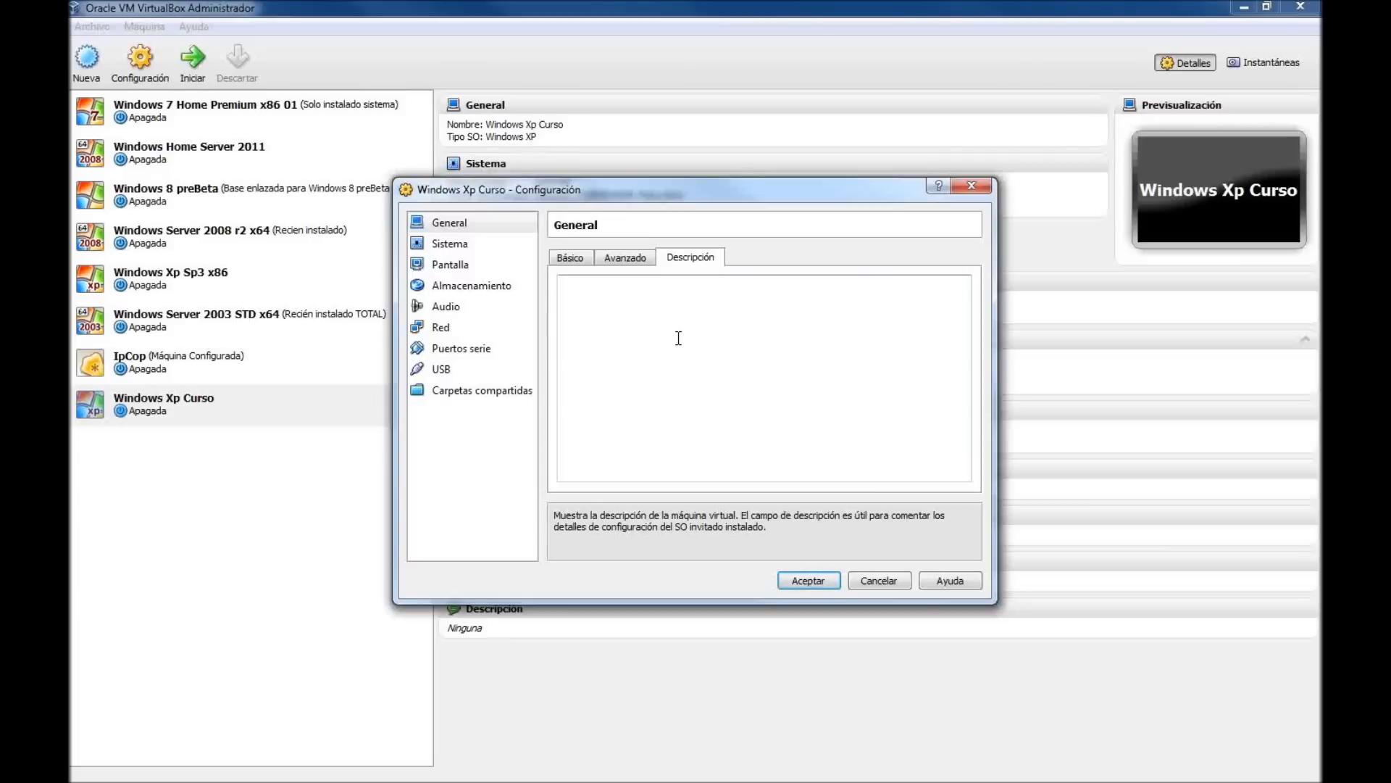
click(622, 261)
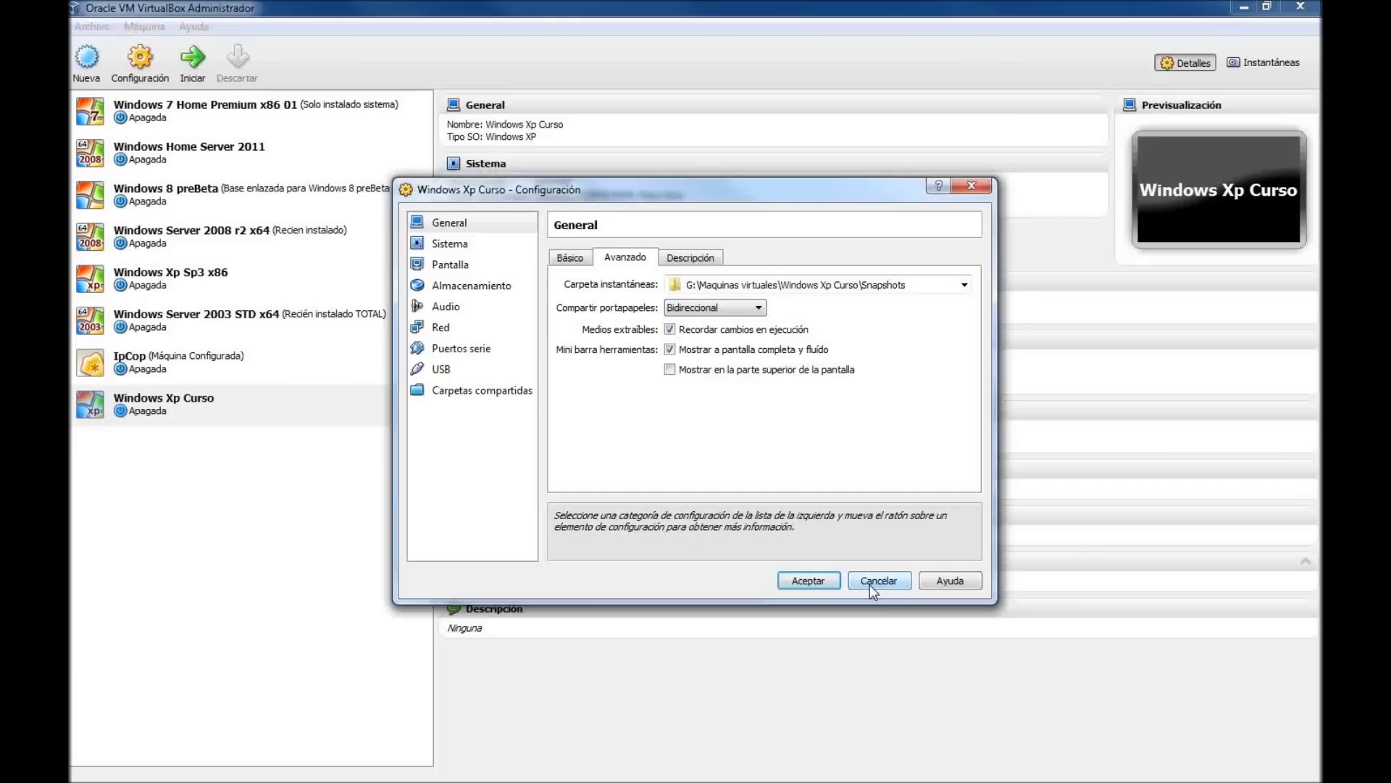
Check the system's motherboard, processor and chipset options and return to the basic general settings.
click(450, 244)
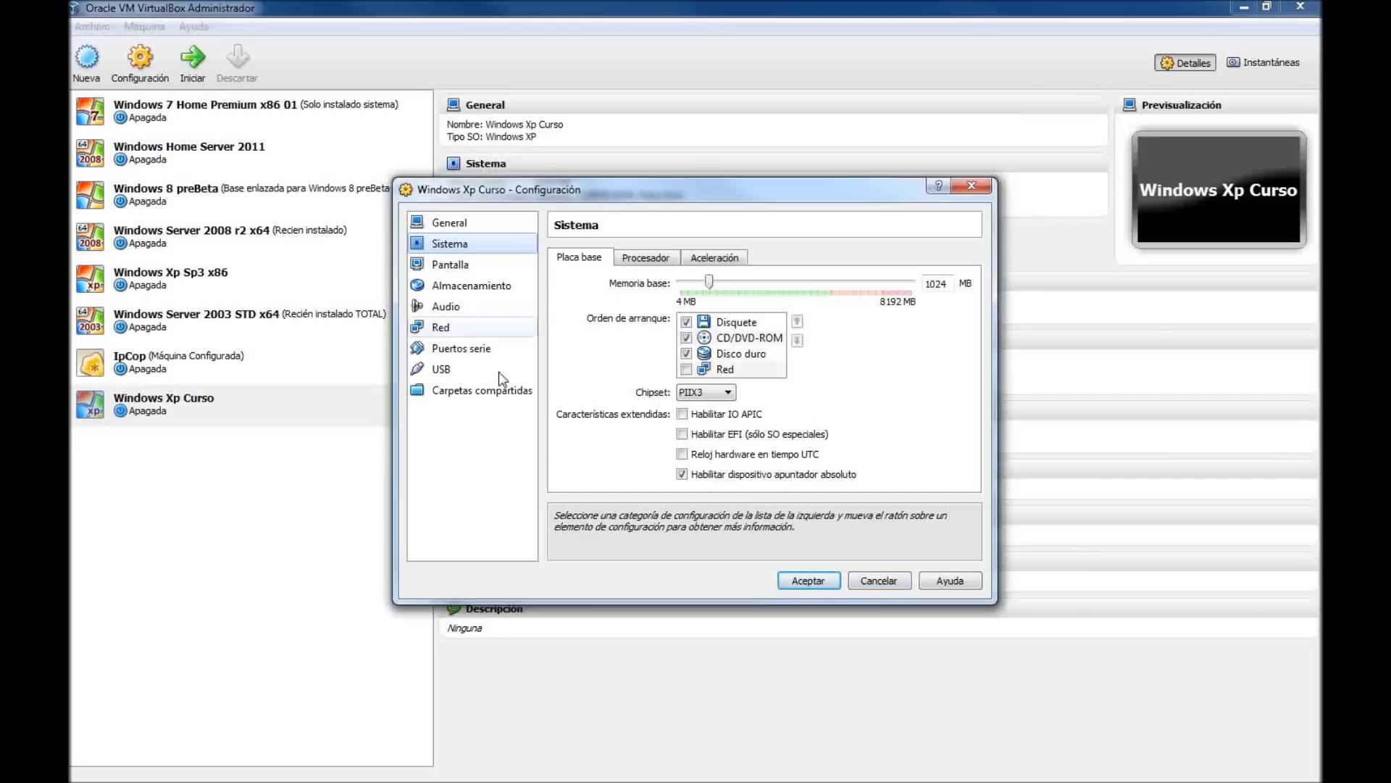
click(659, 263)
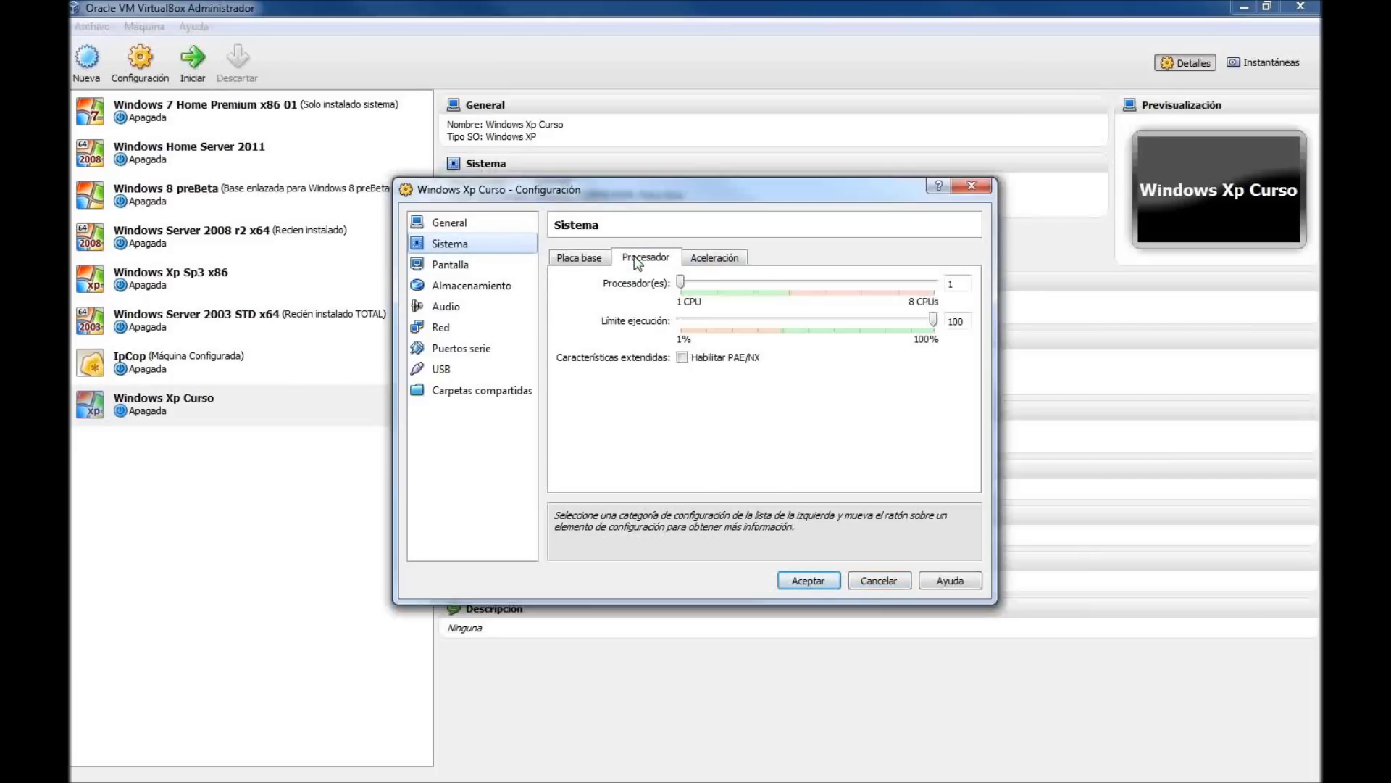
click(587, 259)
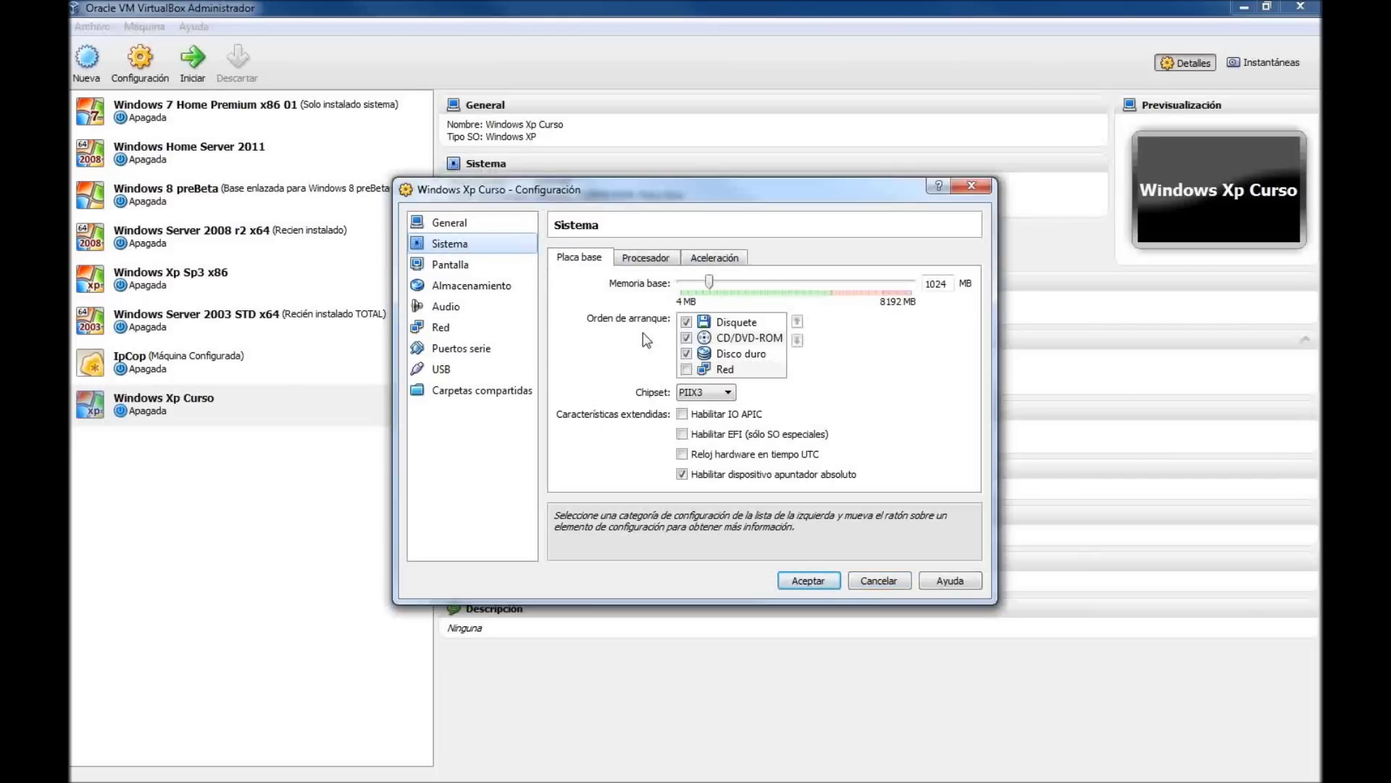
click(728, 393)
click(730, 406)
click(450, 222)
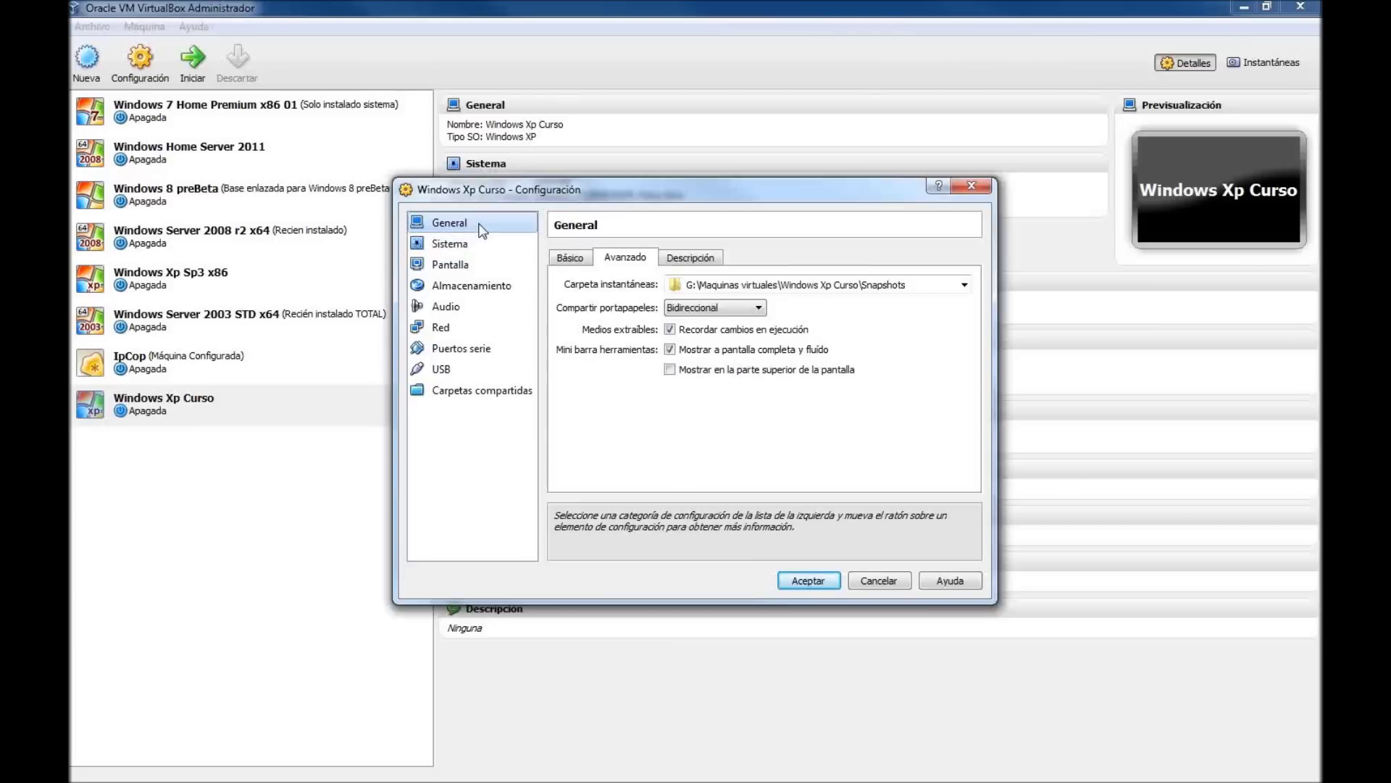
click(574, 259)
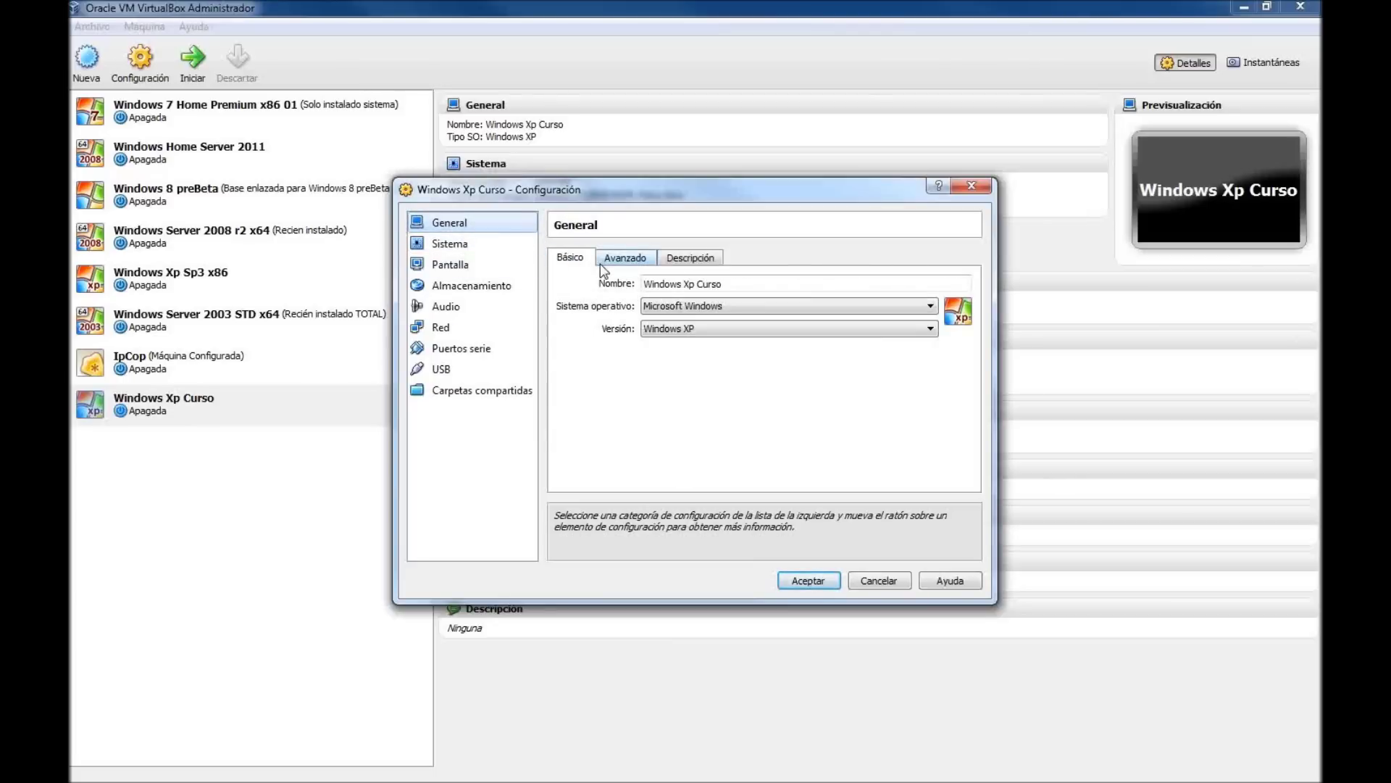